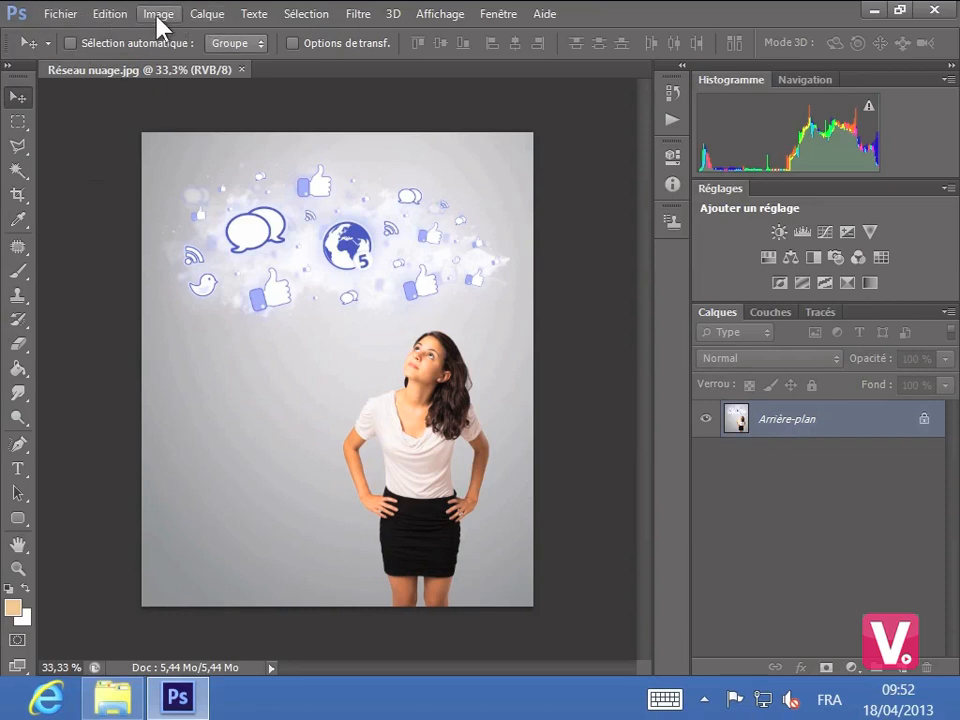
- Open the Nouveau document dialog and close it without creating a document
{"action": "left_click", "coordinate": [60, 14]}
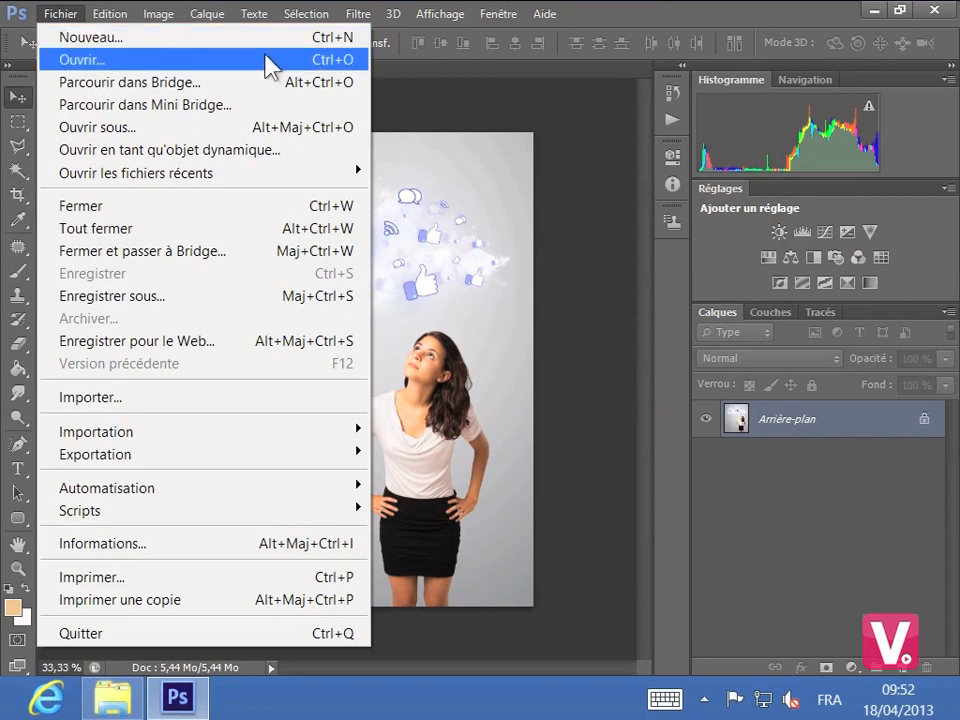
{"action": "left_click", "coordinate": [560, 120]}
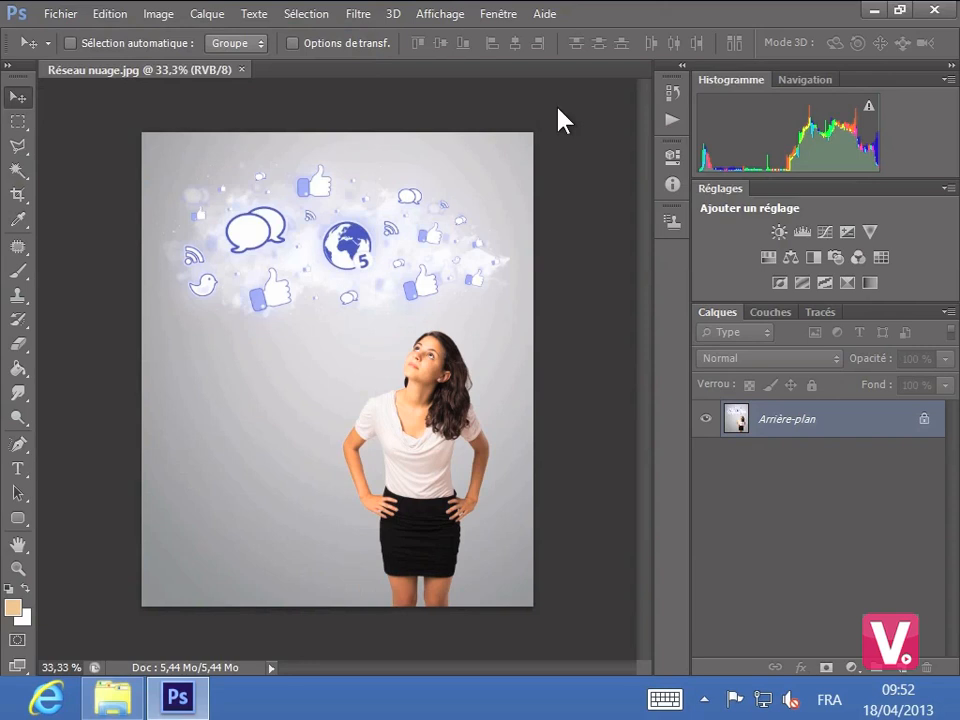
{"action": "key", "text": "ctrl+n"}
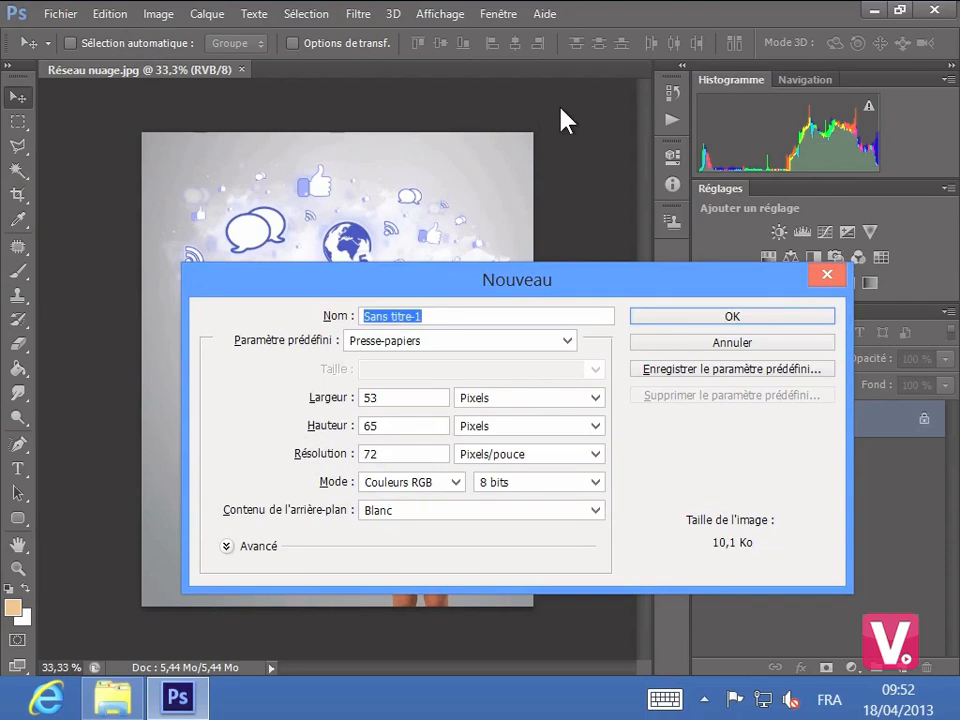
{"action": "left_click", "coordinate": [828, 276]}
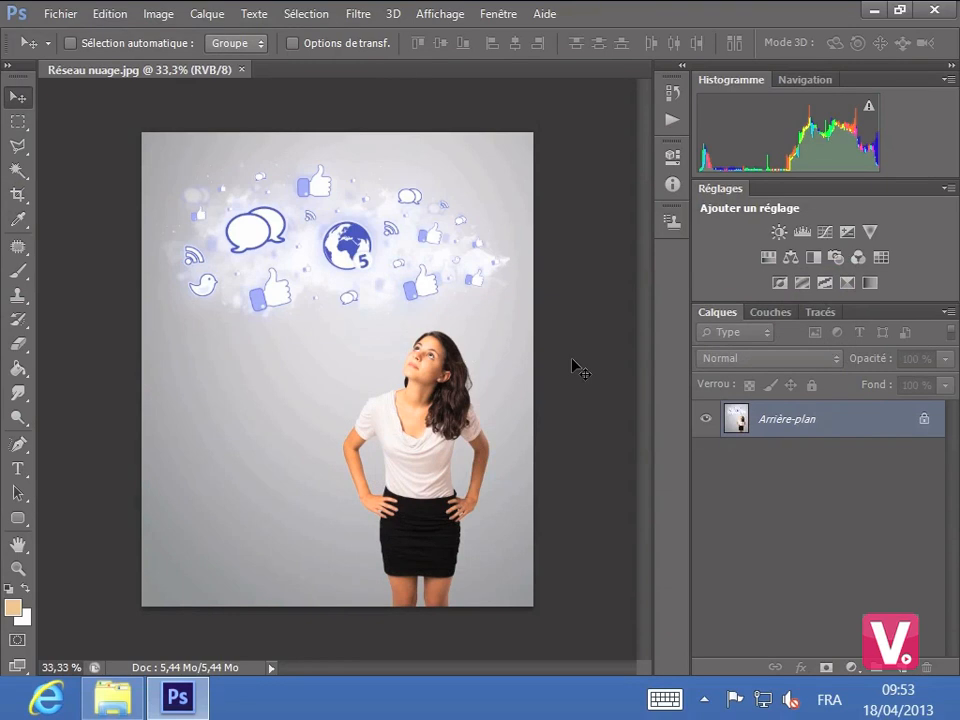
{"action": "left_click", "coordinate": [62, 14]}
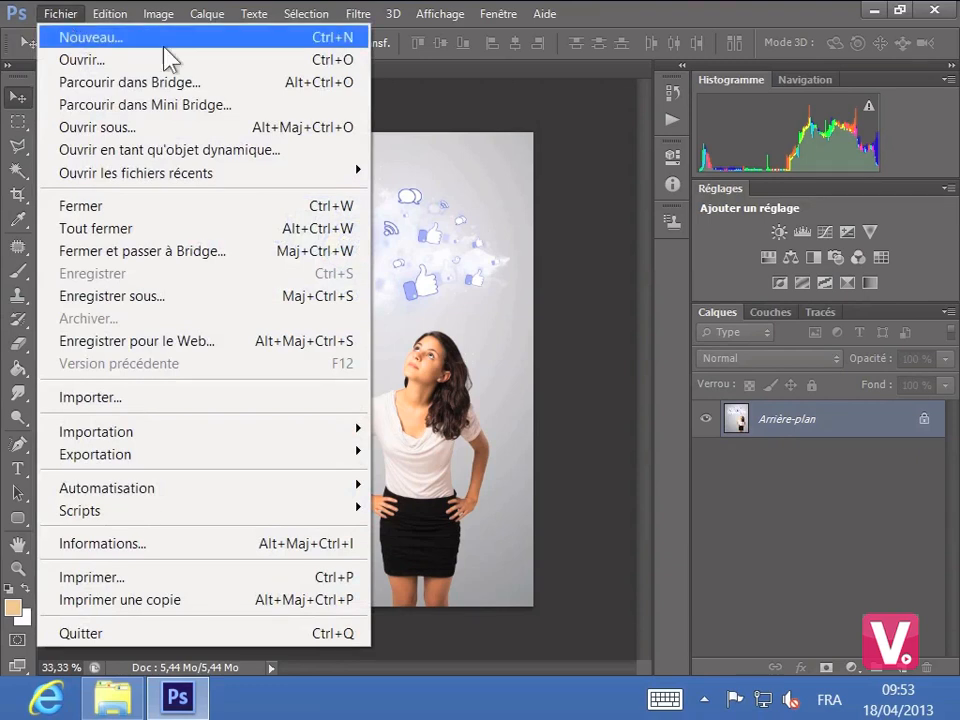
{"action": "left_click", "coordinate": [431, 96]}
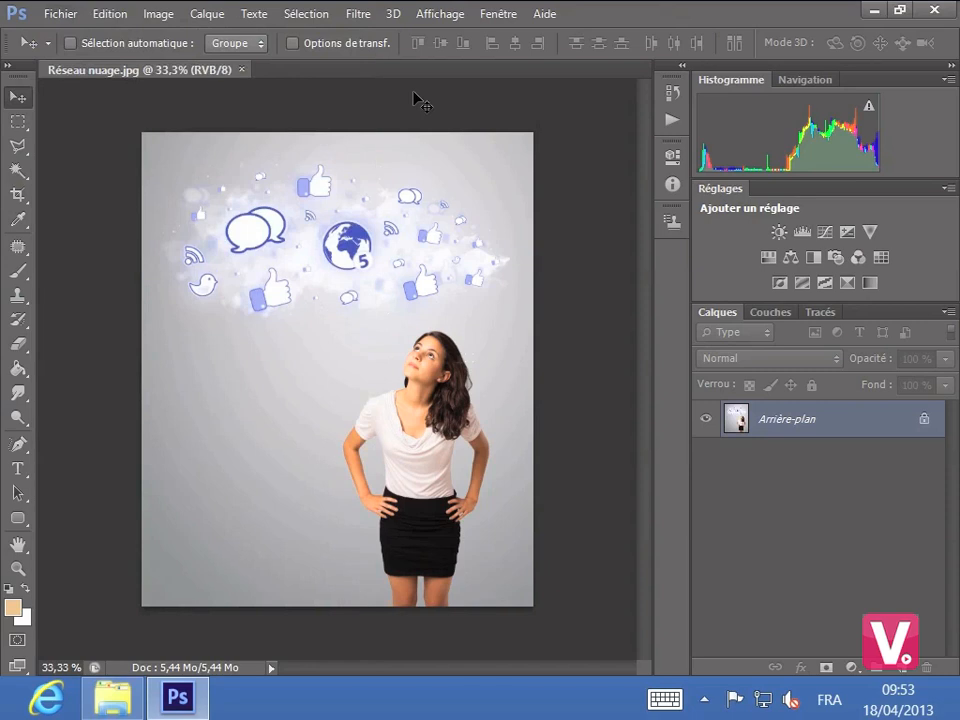
{"action": "left_click", "coordinate": [111, 16]}
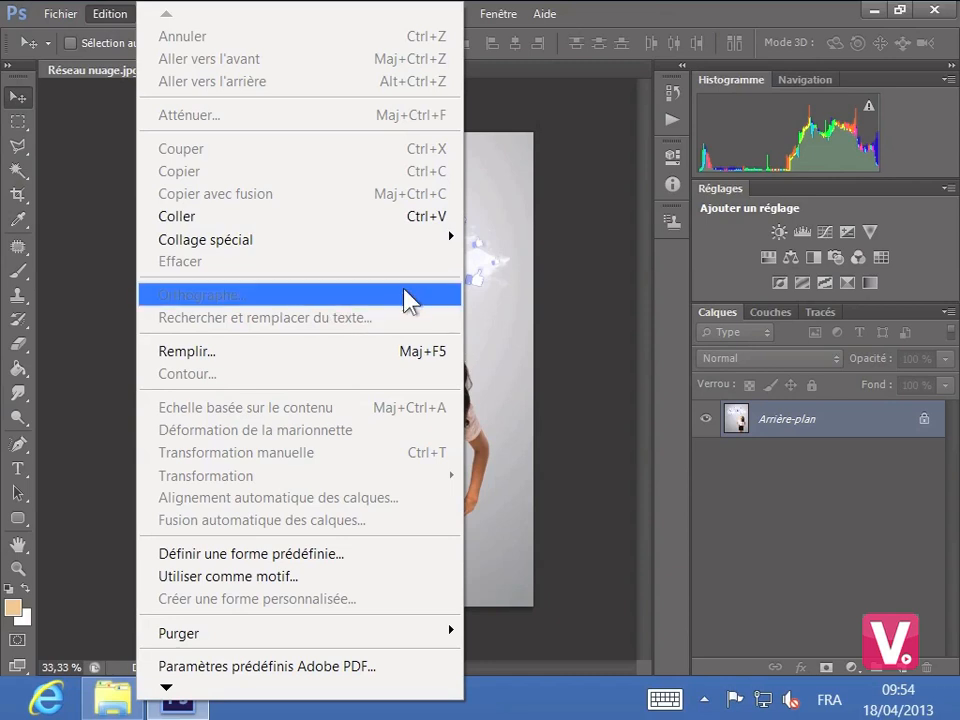
{"action": "left_click", "coordinate": [600, 240]}
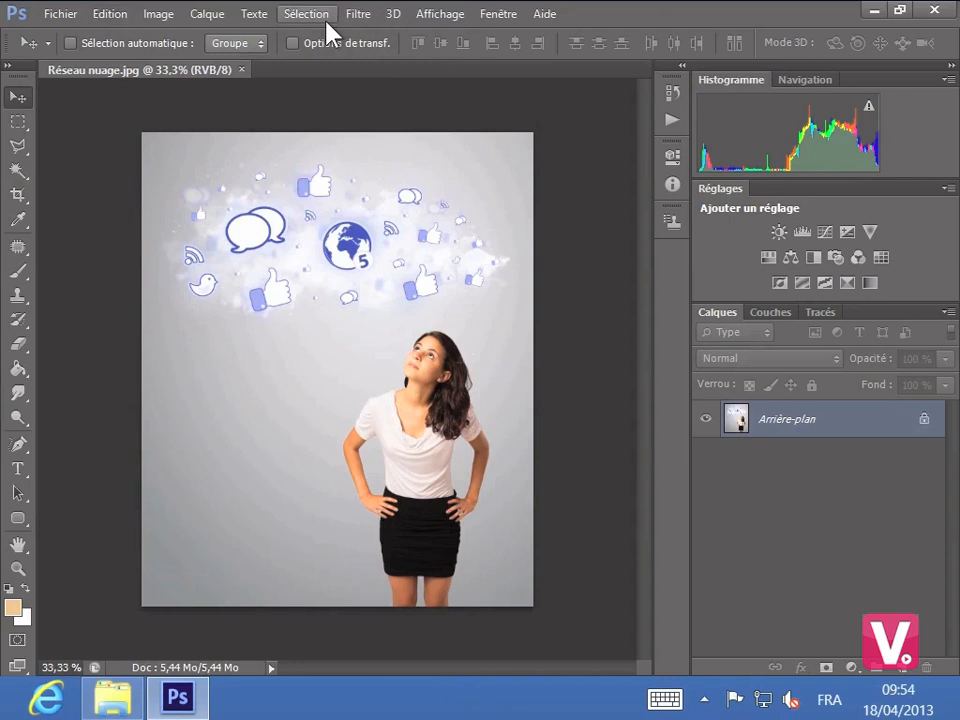
- Apply the Découpage artistic filter to the image through the Filter Gallery
{"action": "left_click", "coordinate": [358, 18]}
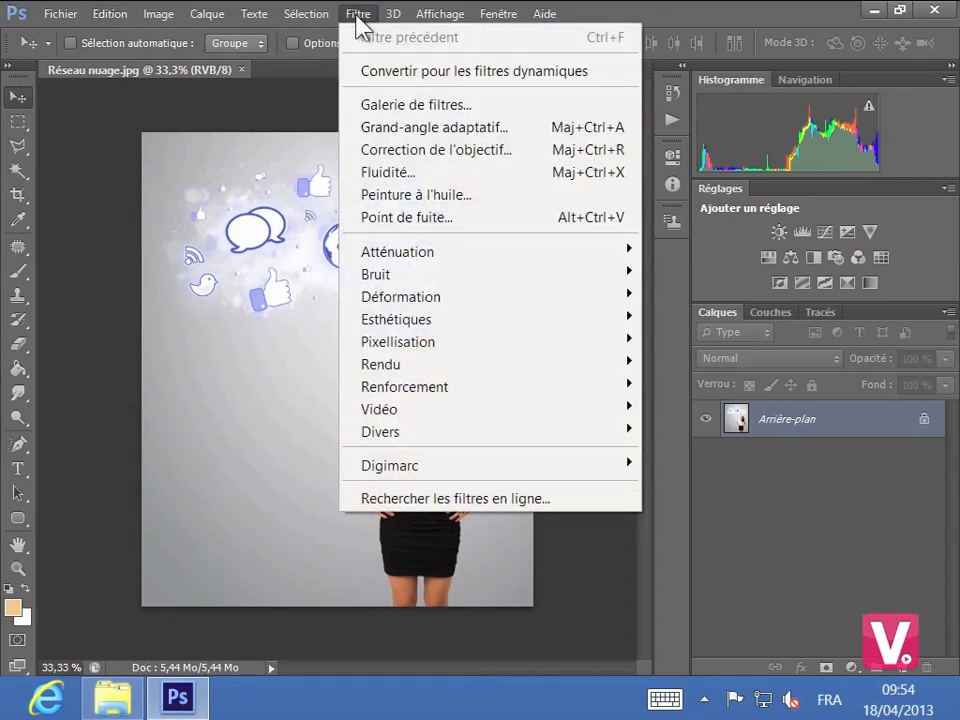
{"action": "left_click", "coordinate": [388, 109]}
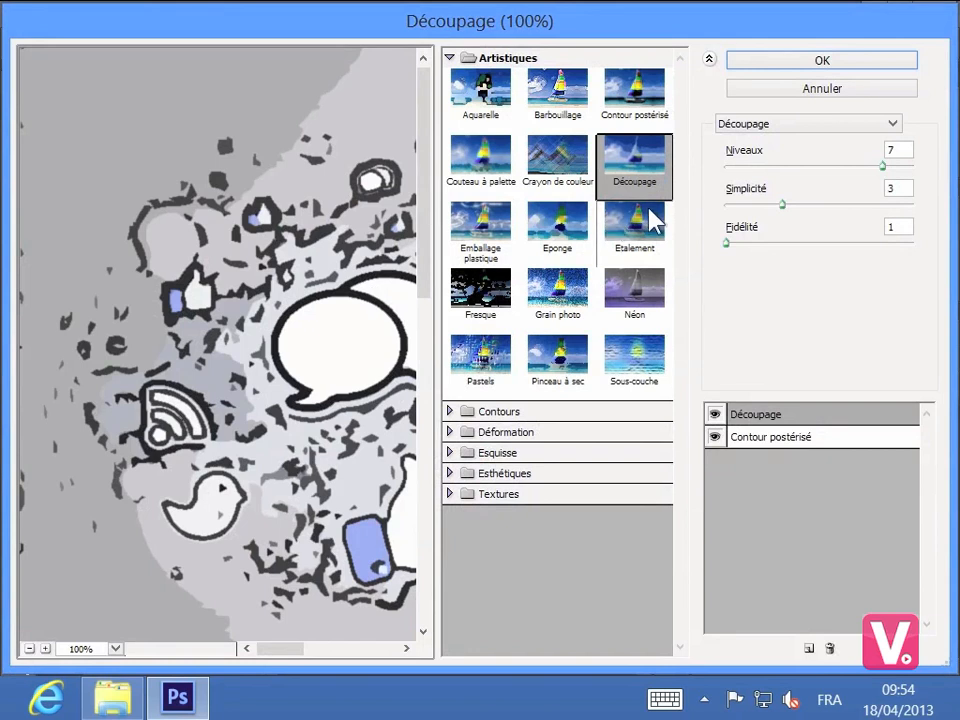
{"action": "left_click", "coordinate": [792, 62]}
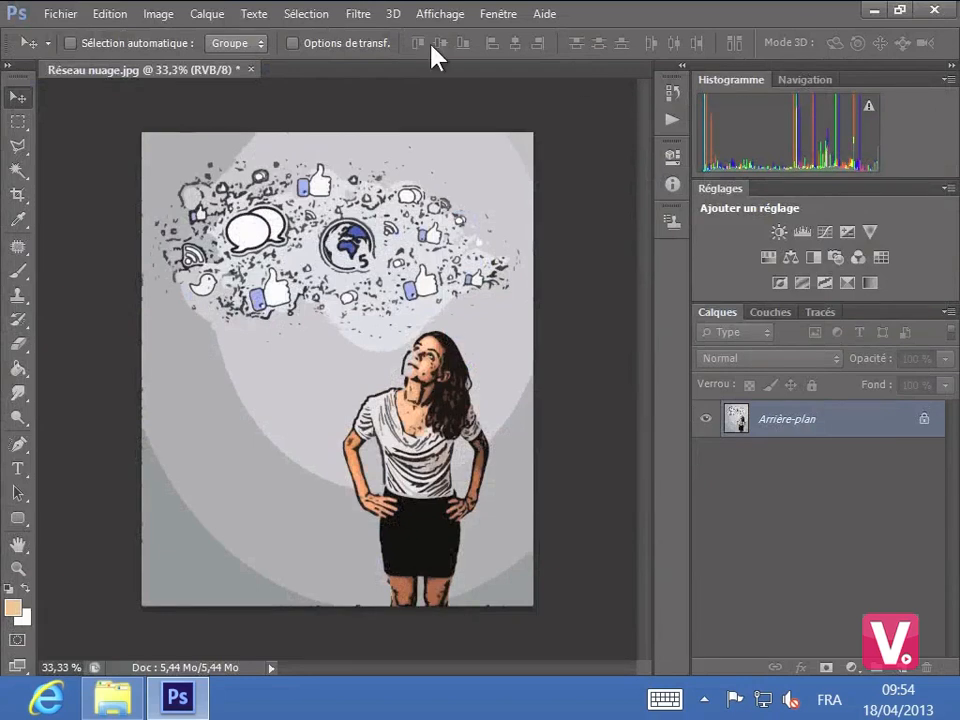
- Reapply the last Filter Gallery effect to the image
{"action": "left_click", "coordinate": [358, 15]}
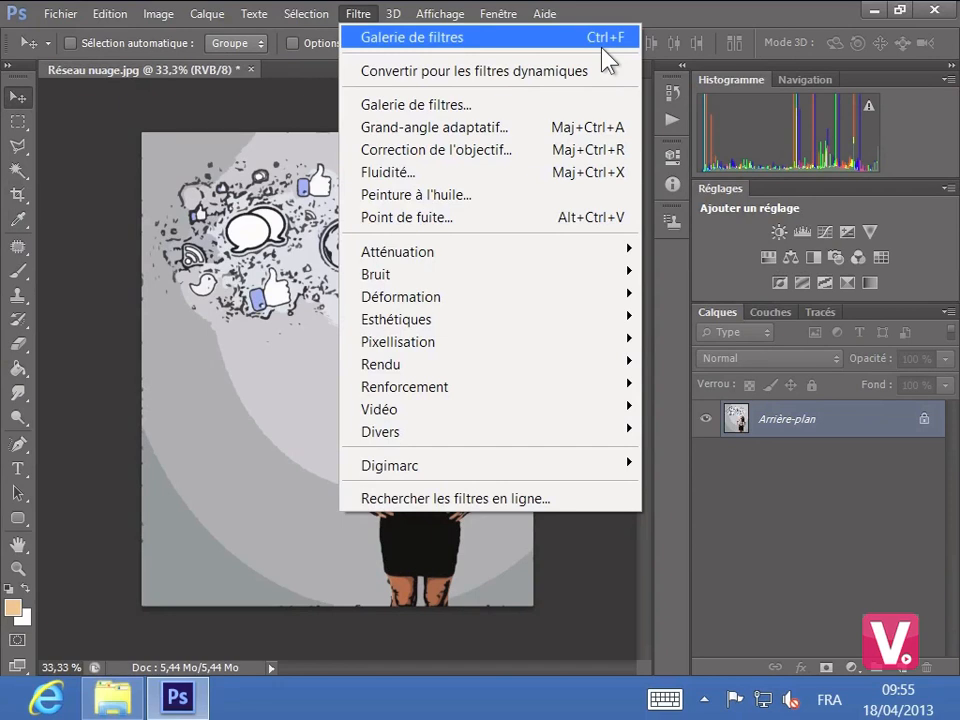
{"action": "left_click", "coordinate": [300, 95]}
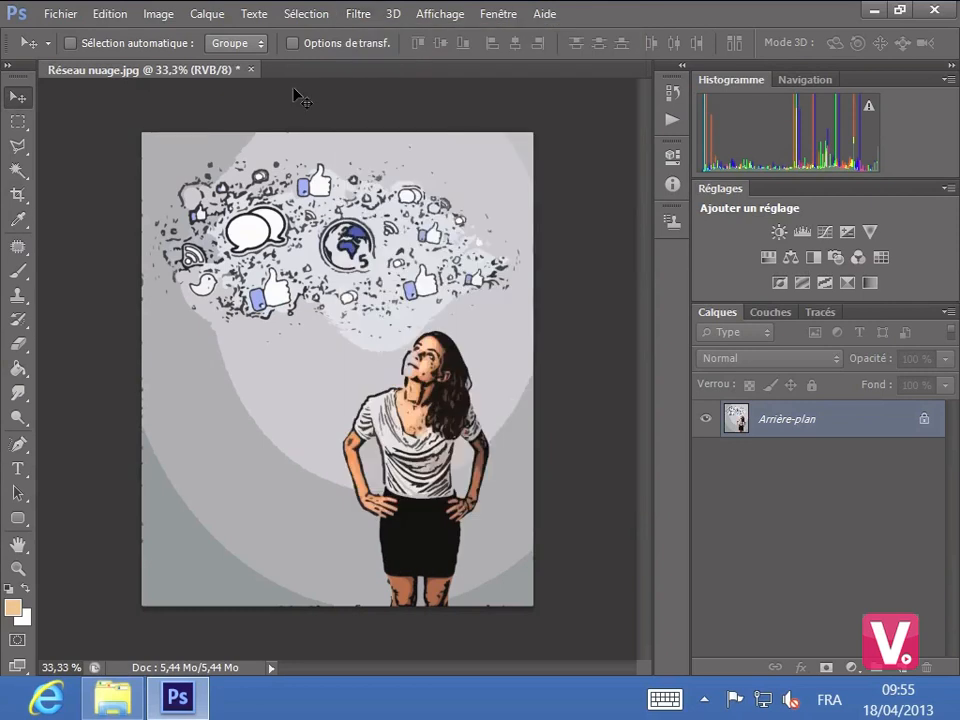
{"action": "key", "text": "ctrl+f"}
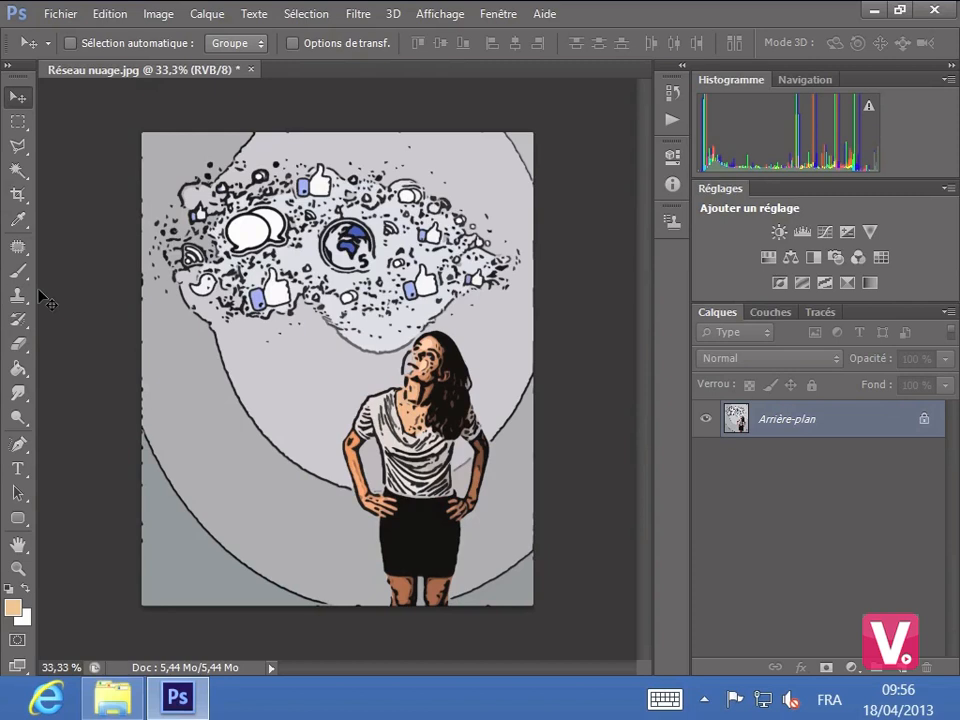
- Try adding the text "Homotie" on the image with the Text tool, then discard it
{"action": "left_click", "coordinate": [16, 464]}
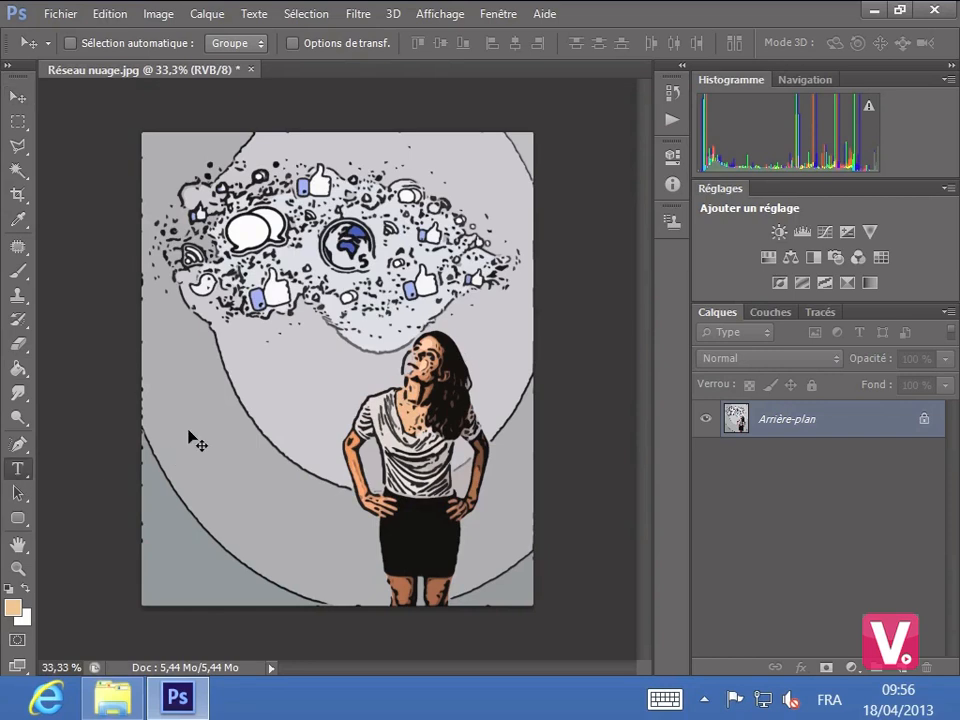
{"action": "key", "text": "t"}
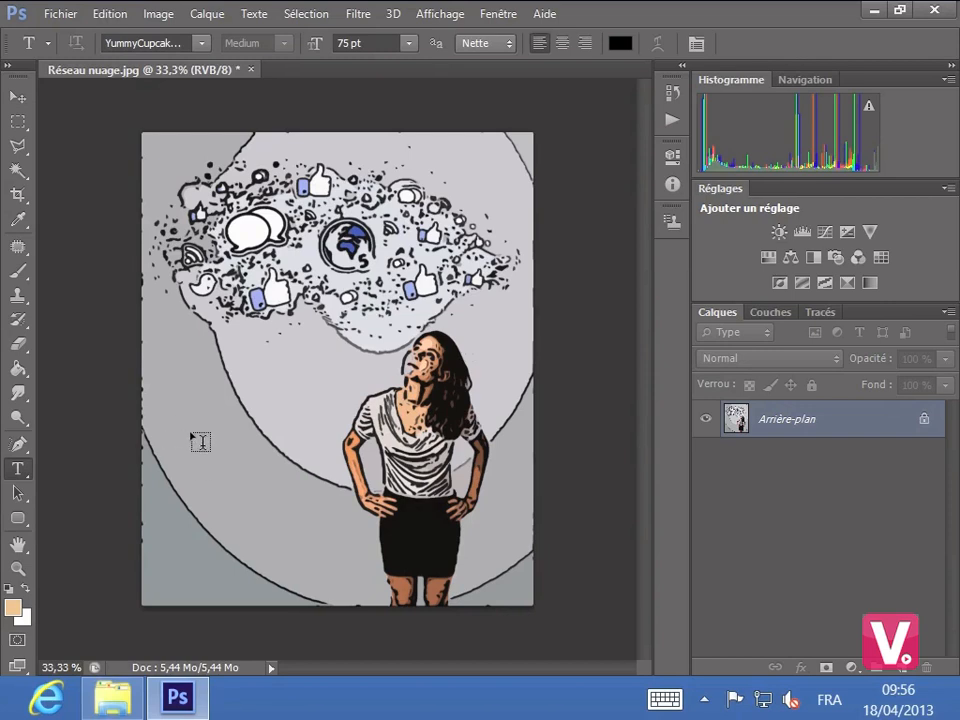
{"action": "left_click", "coordinate": [195, 437]}
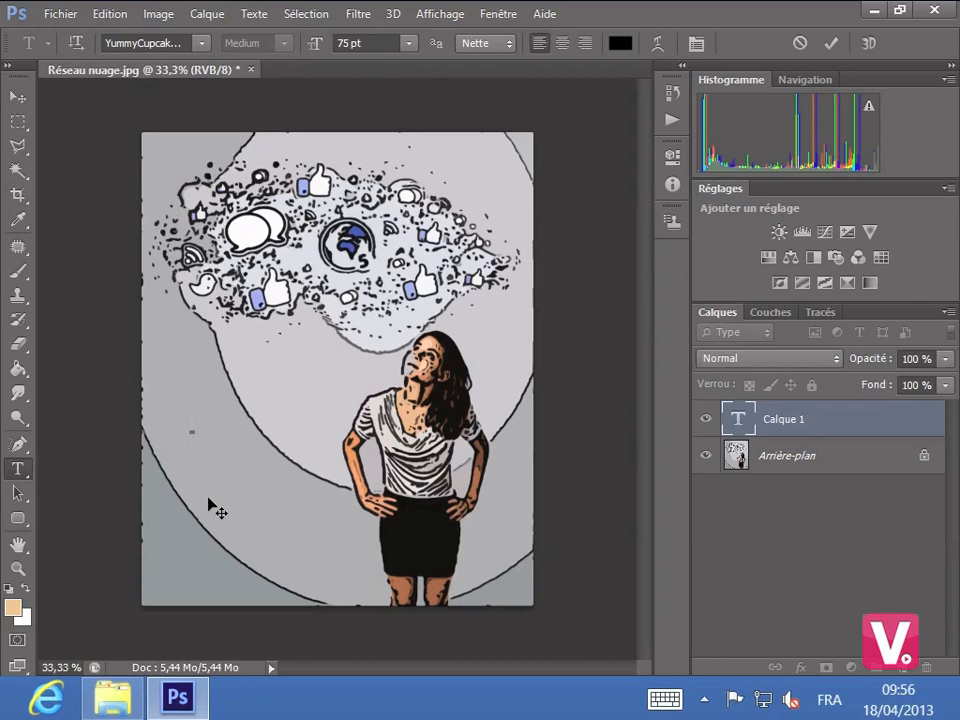
{"action": "type", "text": "Ho"}
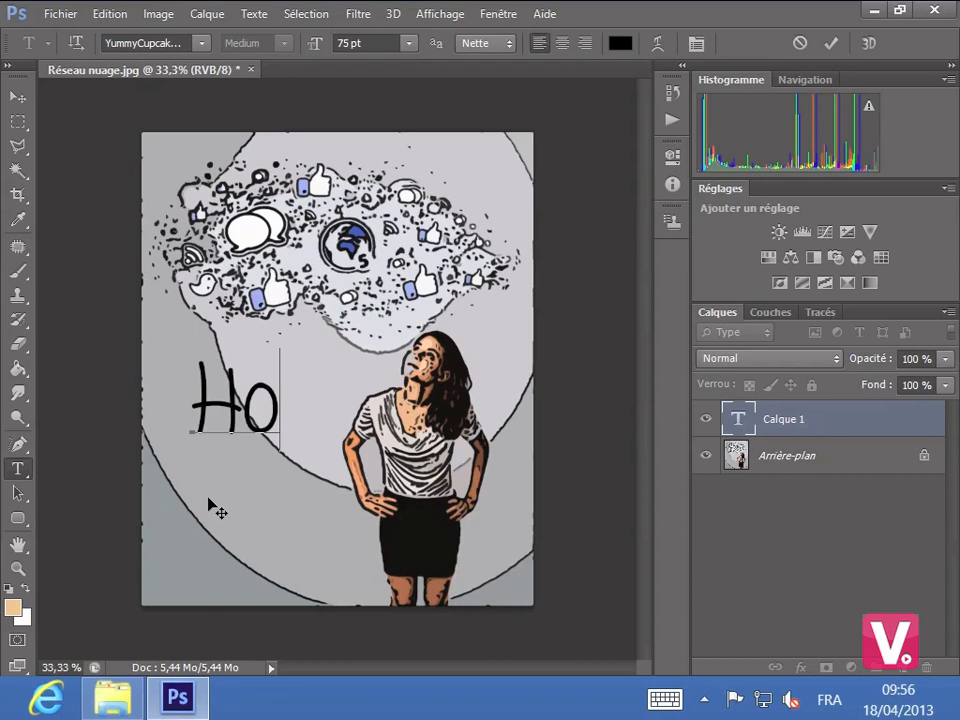
{"action": "type", "text": "motie"}
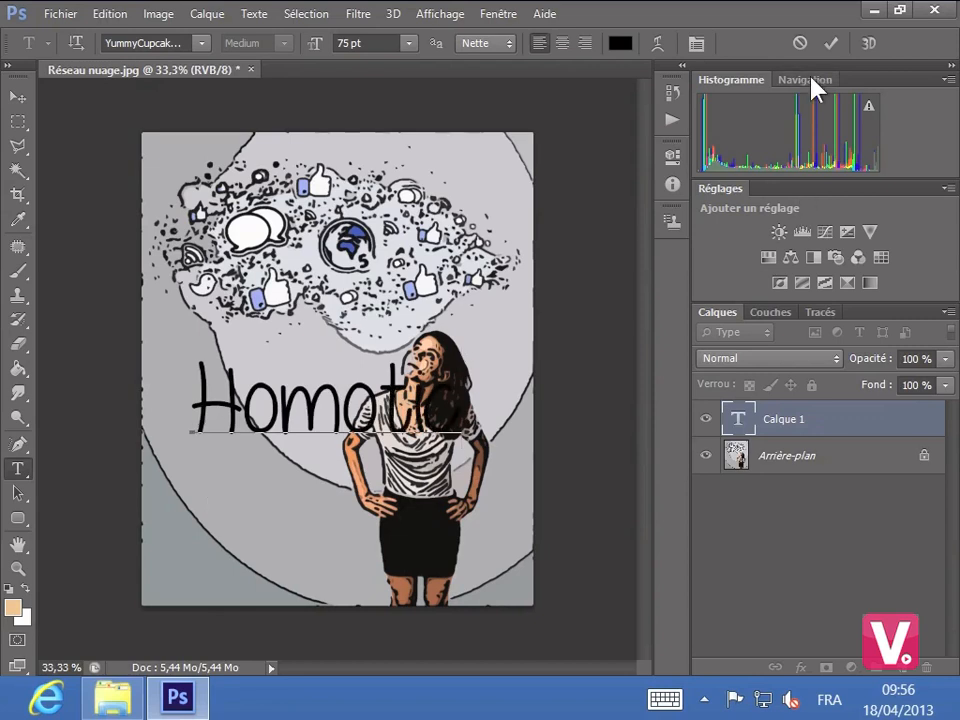
{"action": "left_click", "coordinate": [799, 44]}
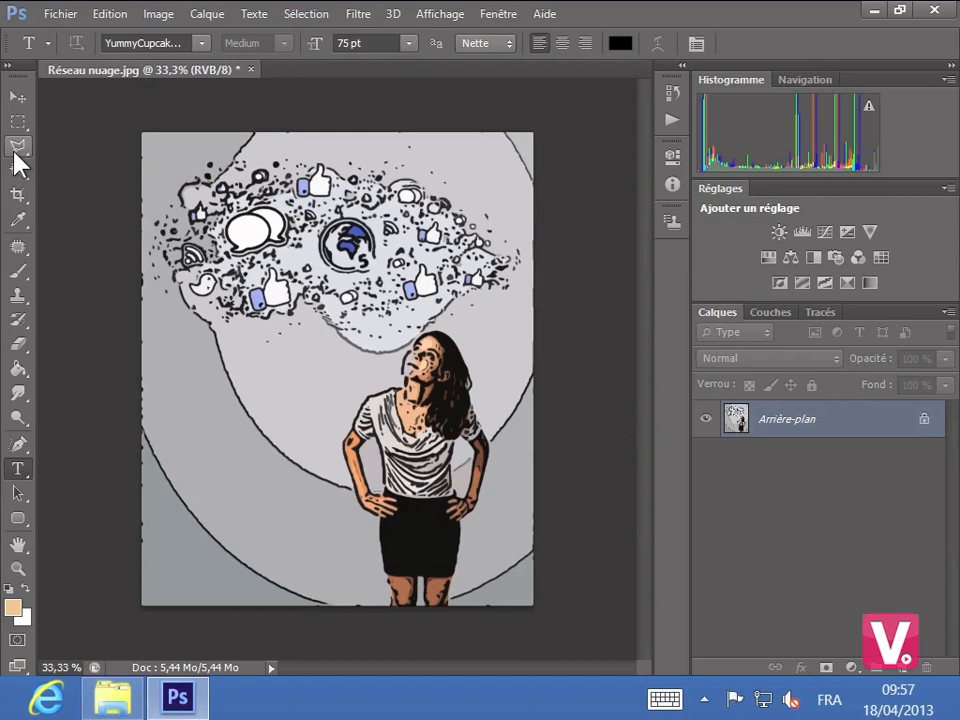
- Reassign the Fichier > Nouveau command's keyboard shortcut to Ctrl+Ù in the keyboard shortcuts settings and confirm
{"action": "left_click", "coordinate": [110, 14]}
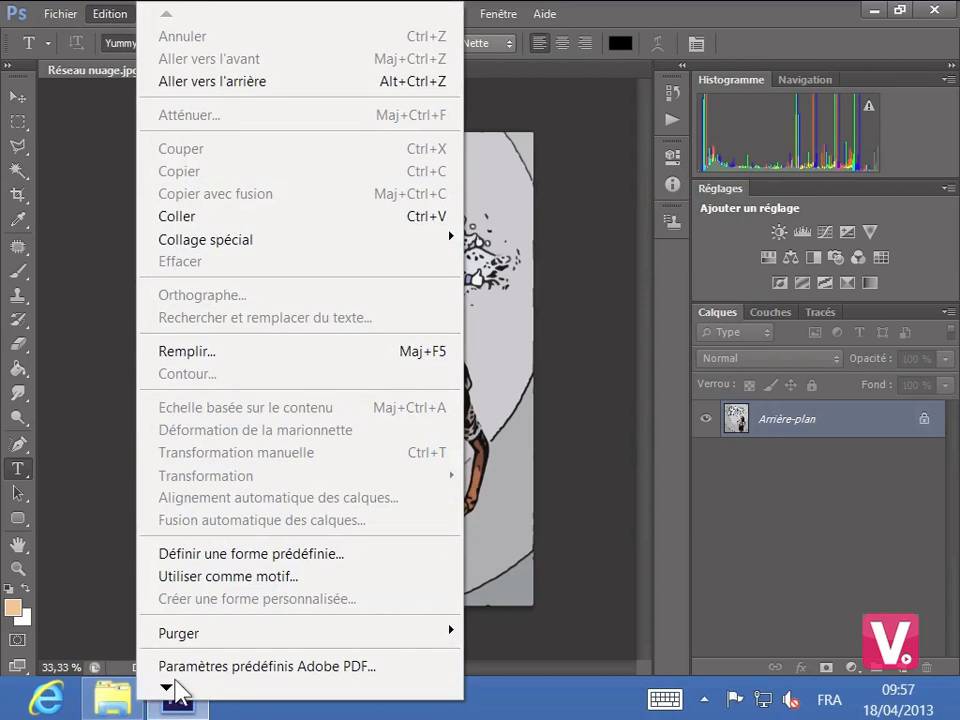
{"action": "mouse_move", "coordinate": [172, 690]}
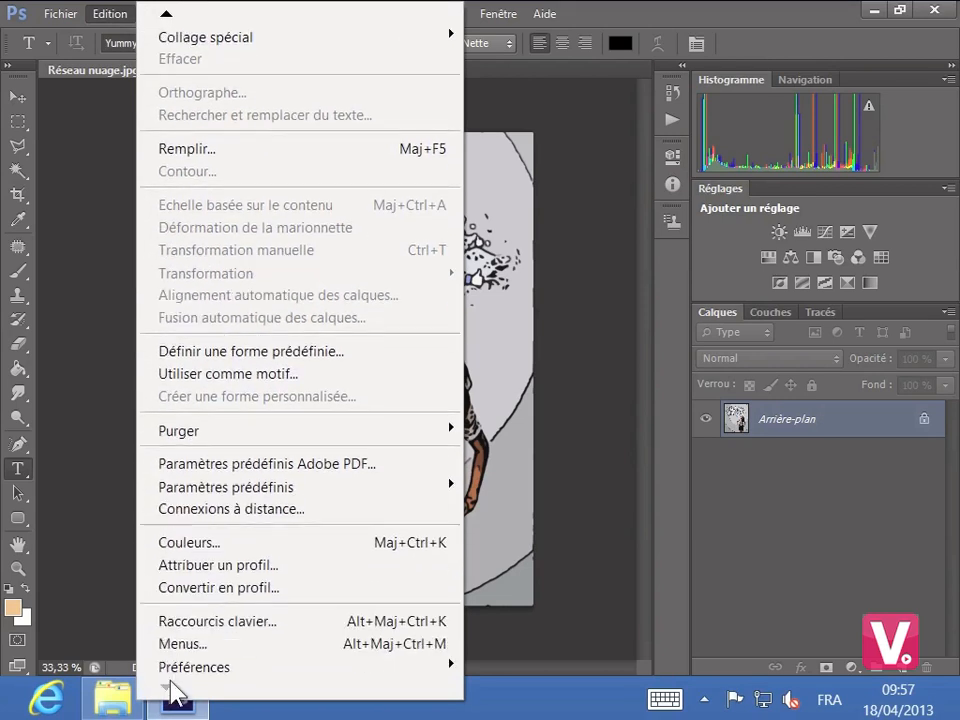
{"action": "left_click", "coordinate": [200, 625]}
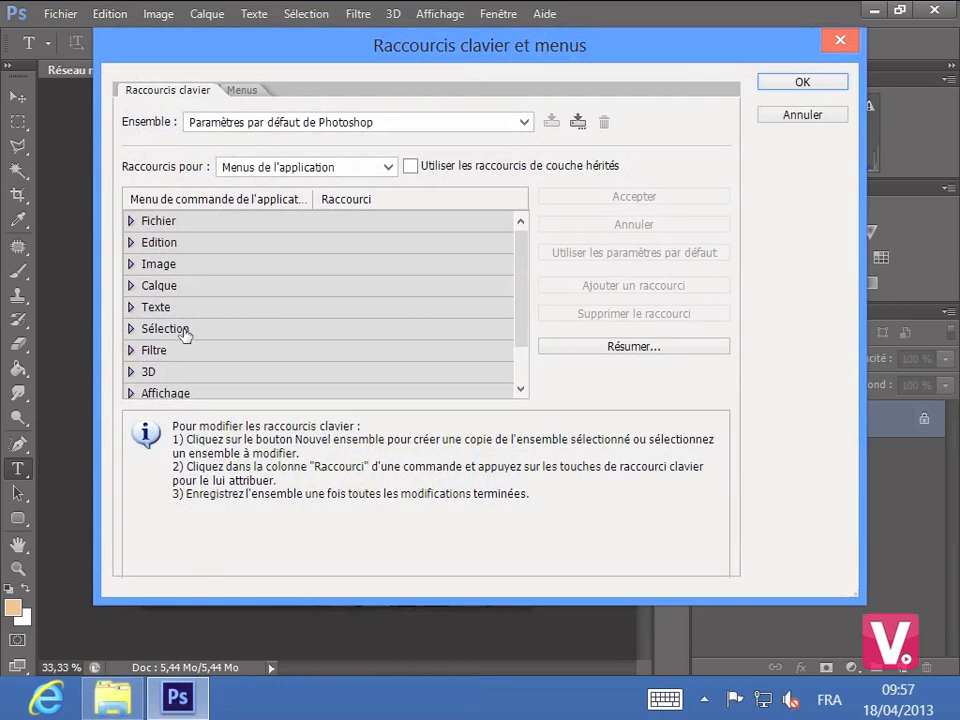
{"action": "left_click", "coordinate": [130, 221]}
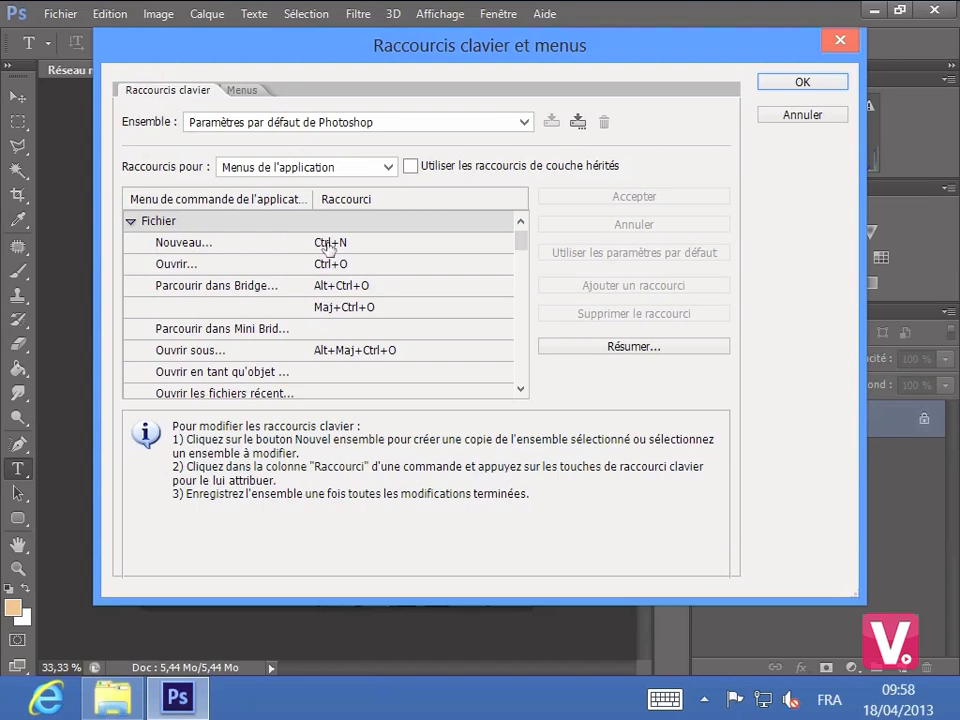
{"action": "left_click", "coordinate": [333, 243]}
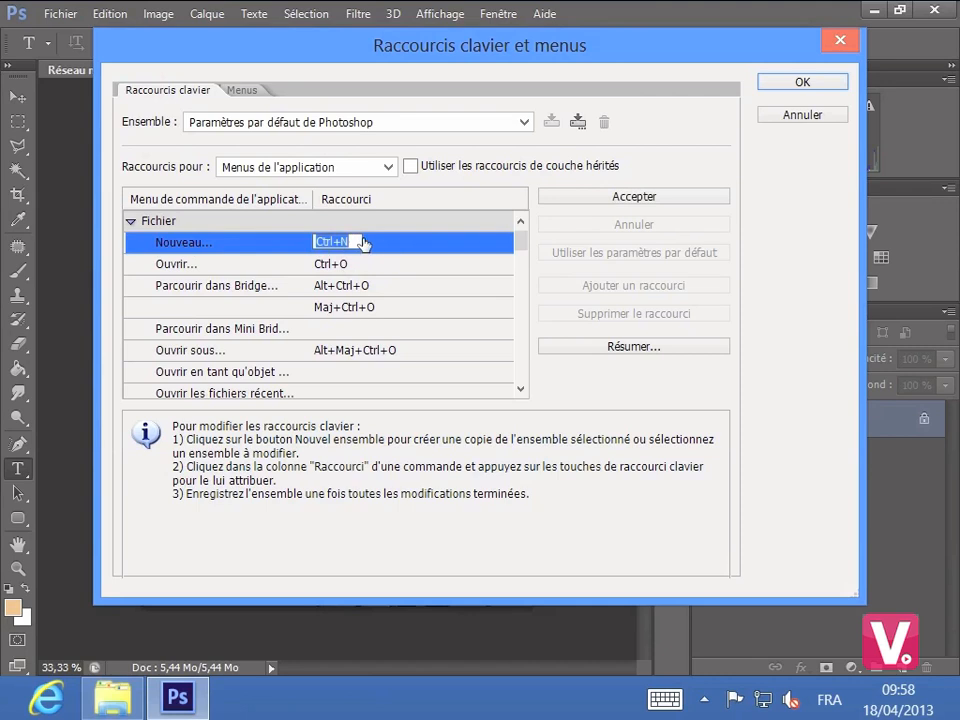
{"action": "left_click", "coordinate": [356, 240]}
{"action": "key", "text": "BackSpace"}
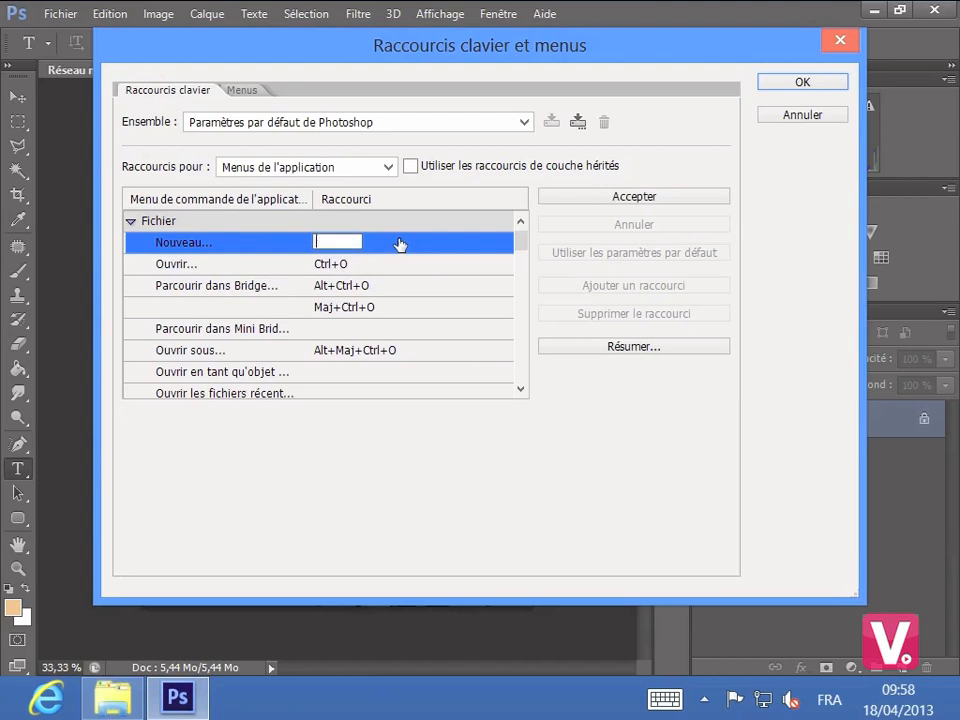
{"action": "key", "text": "r"}
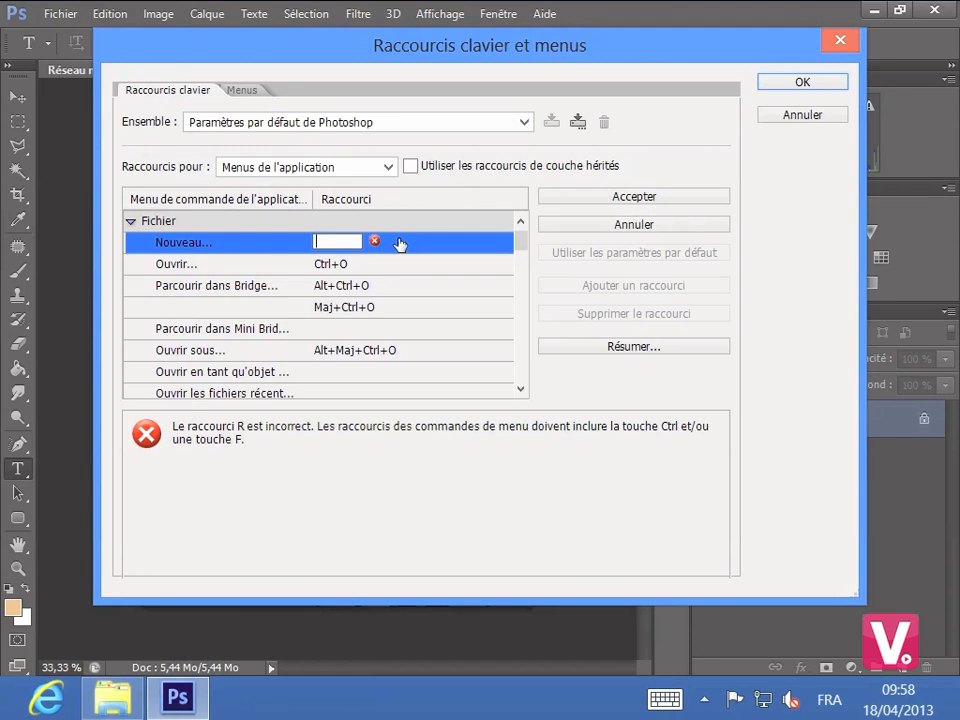
{"action": "key", "text": "ctrl+ugrave"}
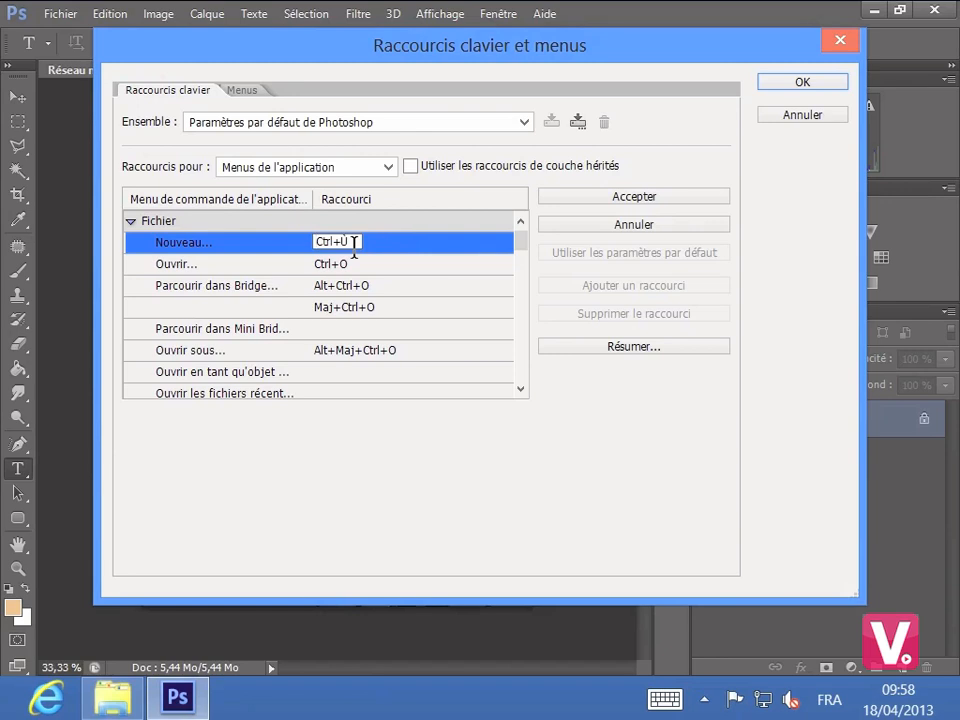
{"action": "left_click", "coordinate": [803, 81]}
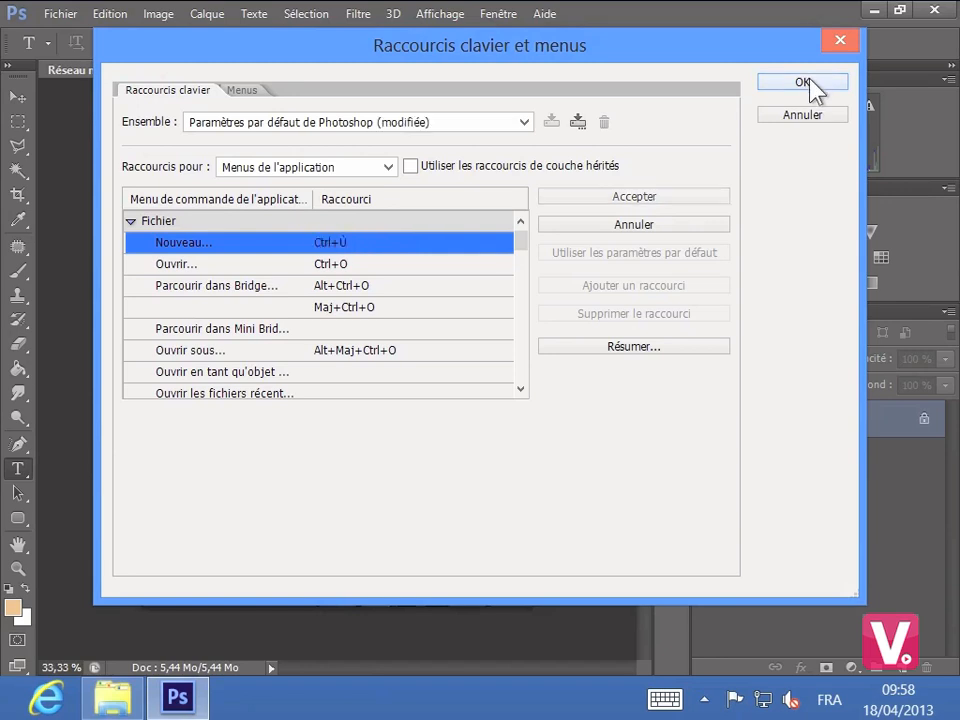
{"action": "left_click", "coordinate": [808, 82]}
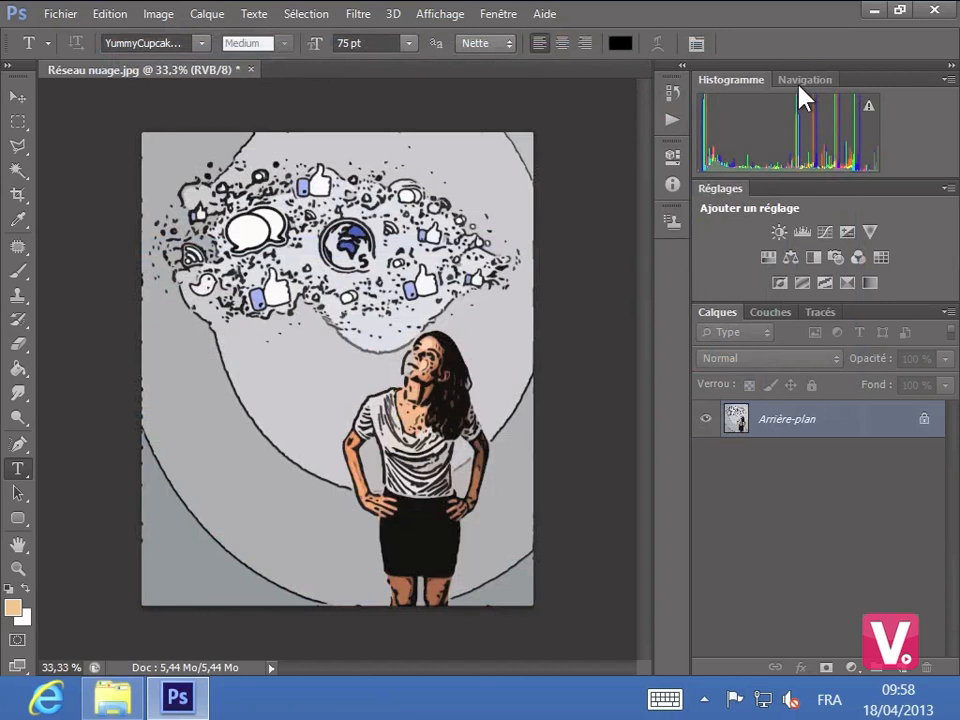
- Open the Nouveau document dialog by shortcut to test it
{"action": "key", "text": "ctrl+n"}
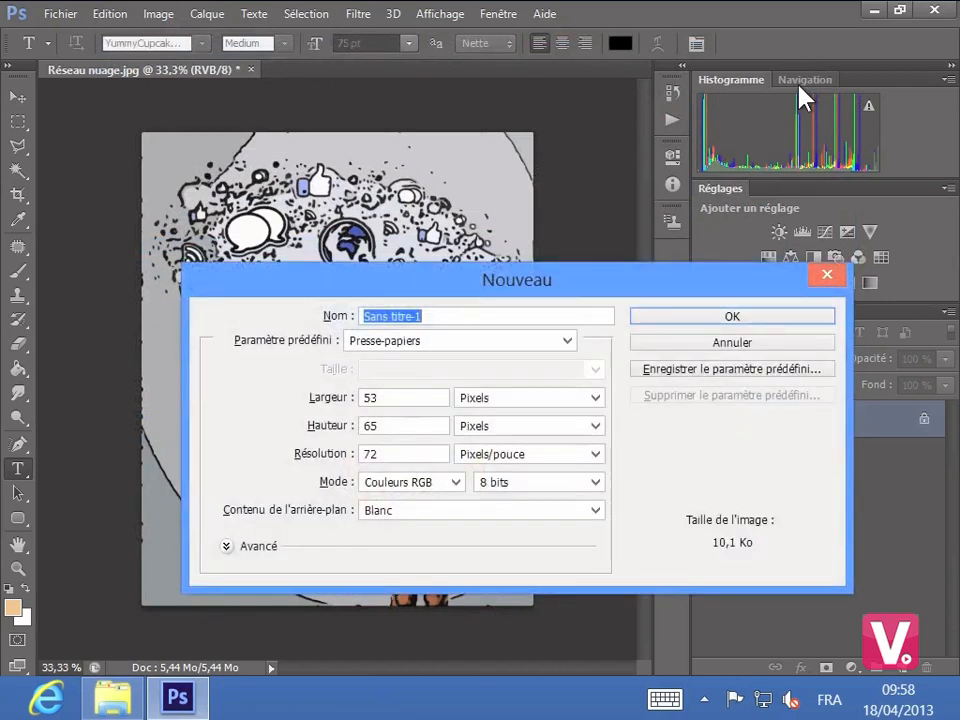